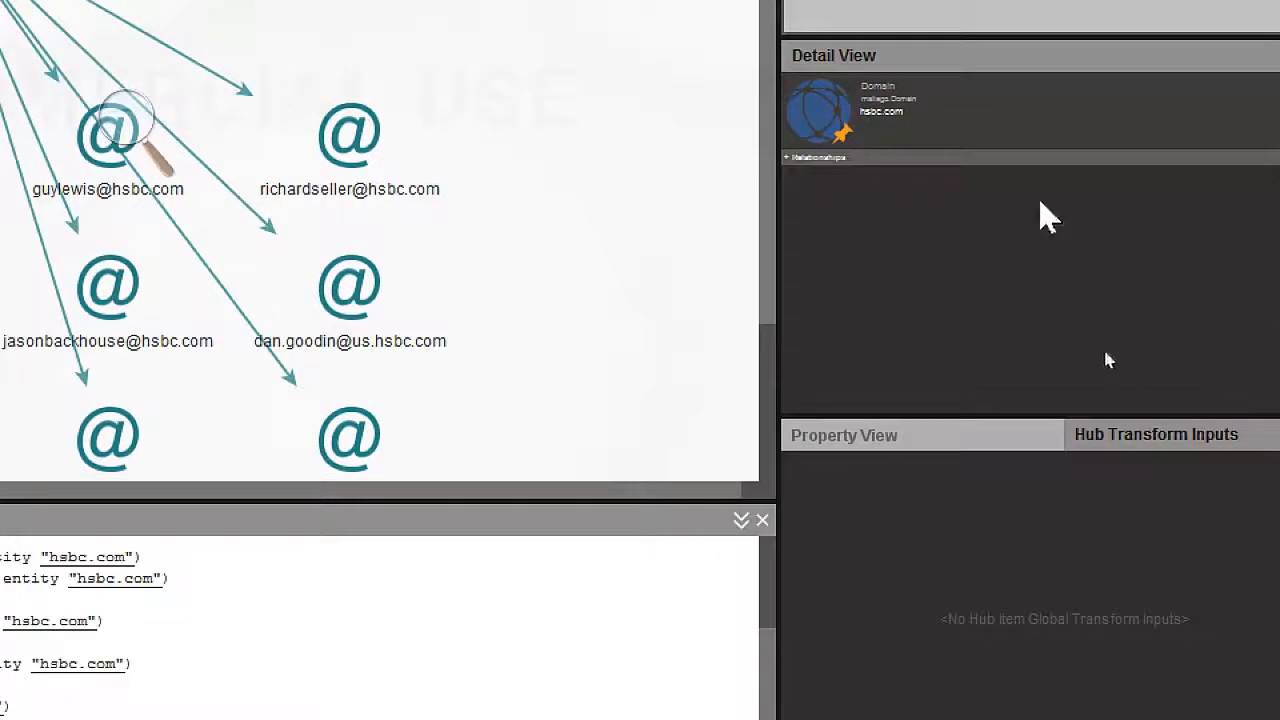
Inspect the transforms available for an email address entity found under hsbc.com, and close the list.
right_click(350, 150)
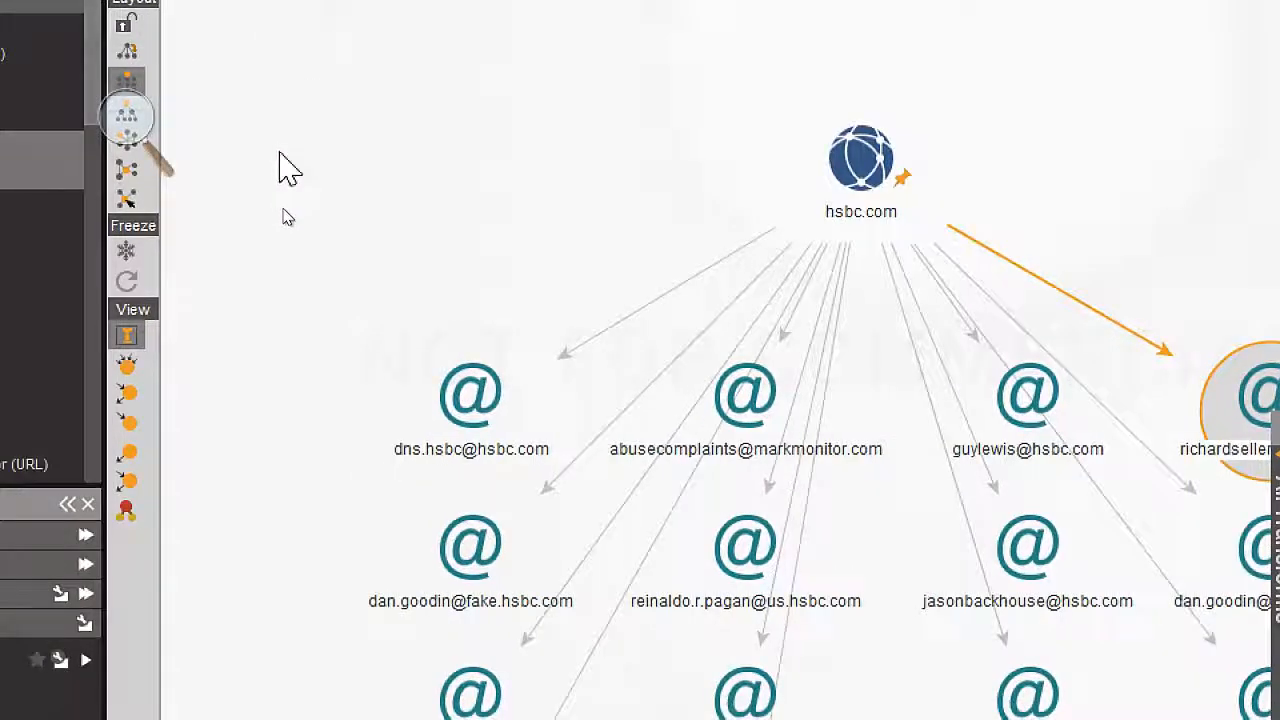
click(279, 152)
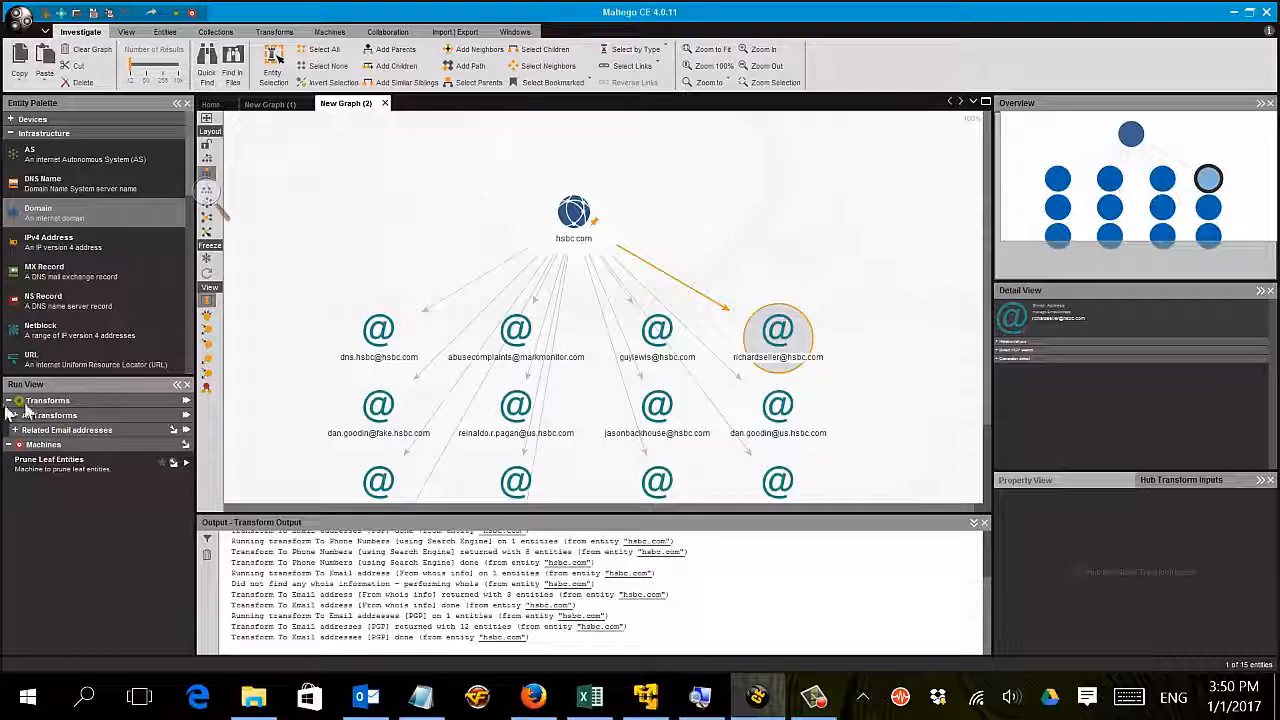
Create a new graph and add a Domain entity named microsoft.com to it.
click(46, 13)
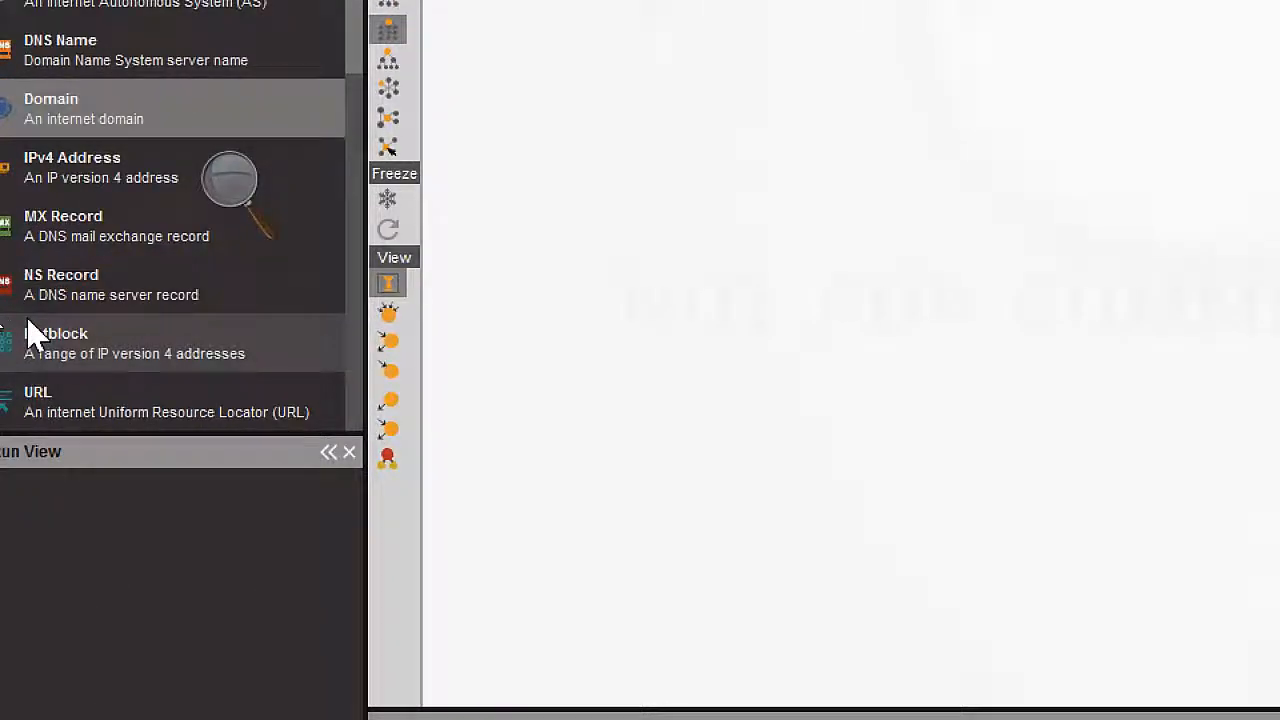
drag(69, 122, 479, 143)
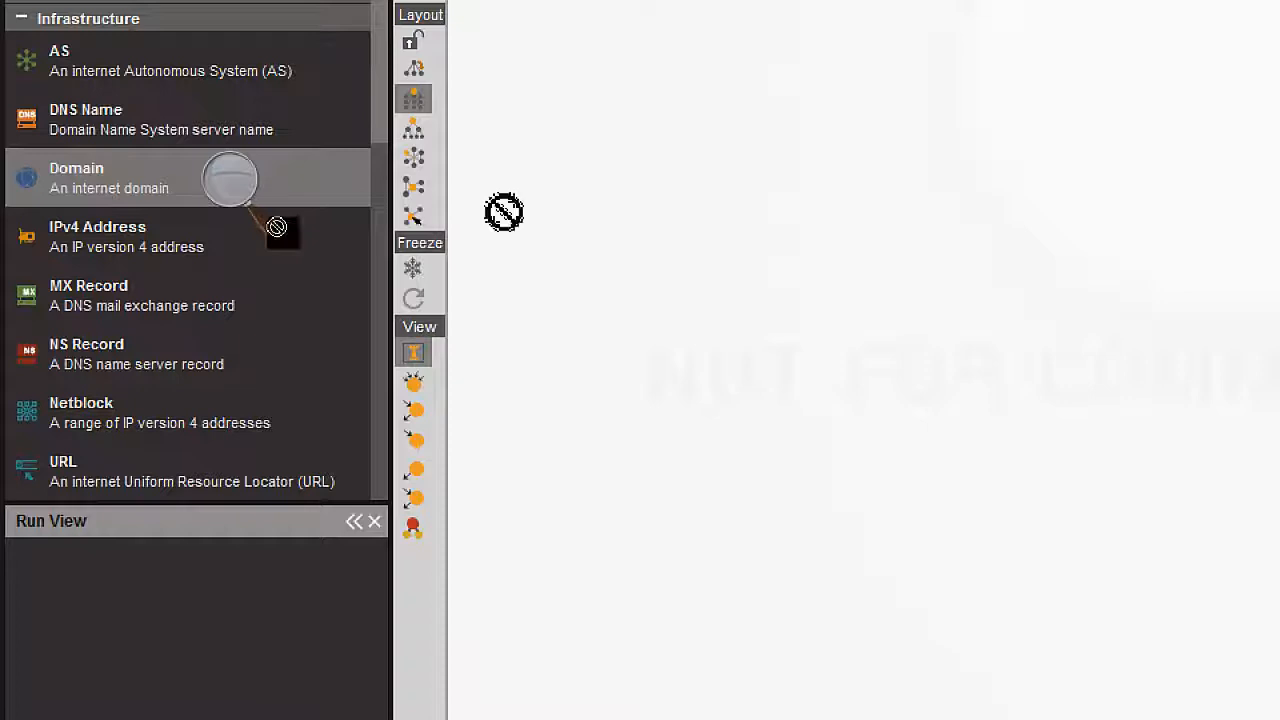
drag(504, 212, 962, 166)
double_click(955, 208)
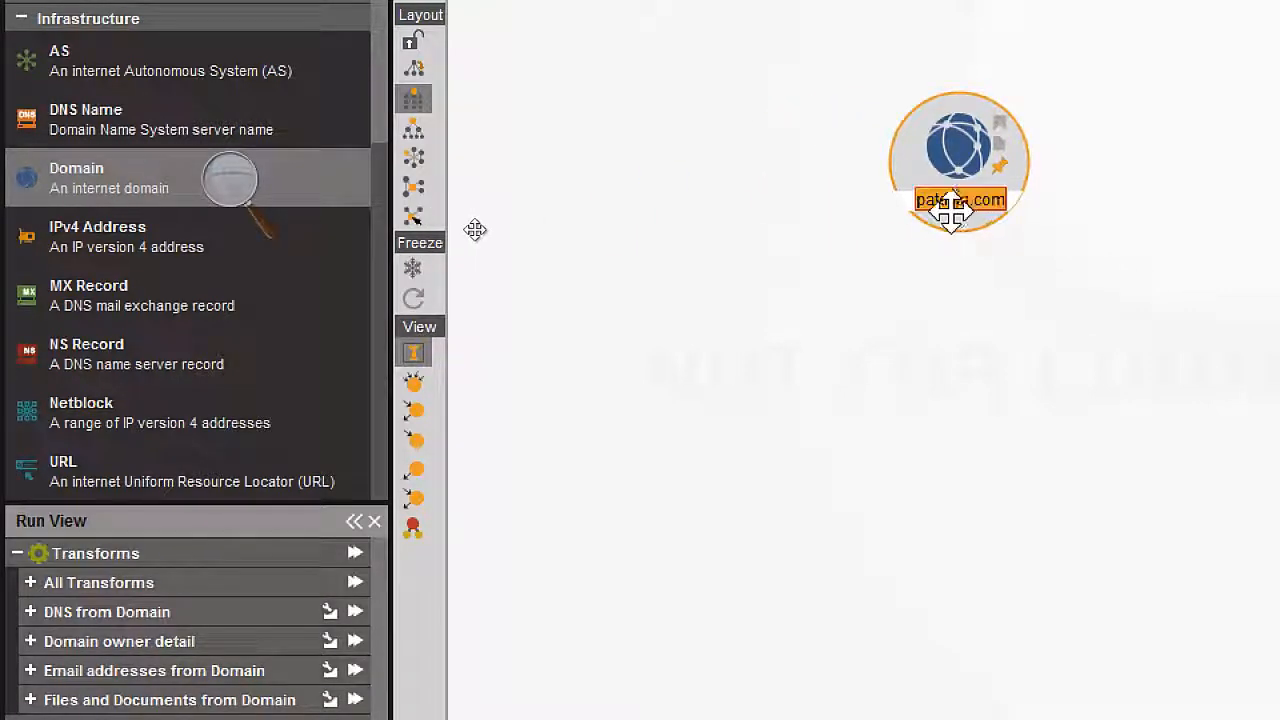
text(microsoft)
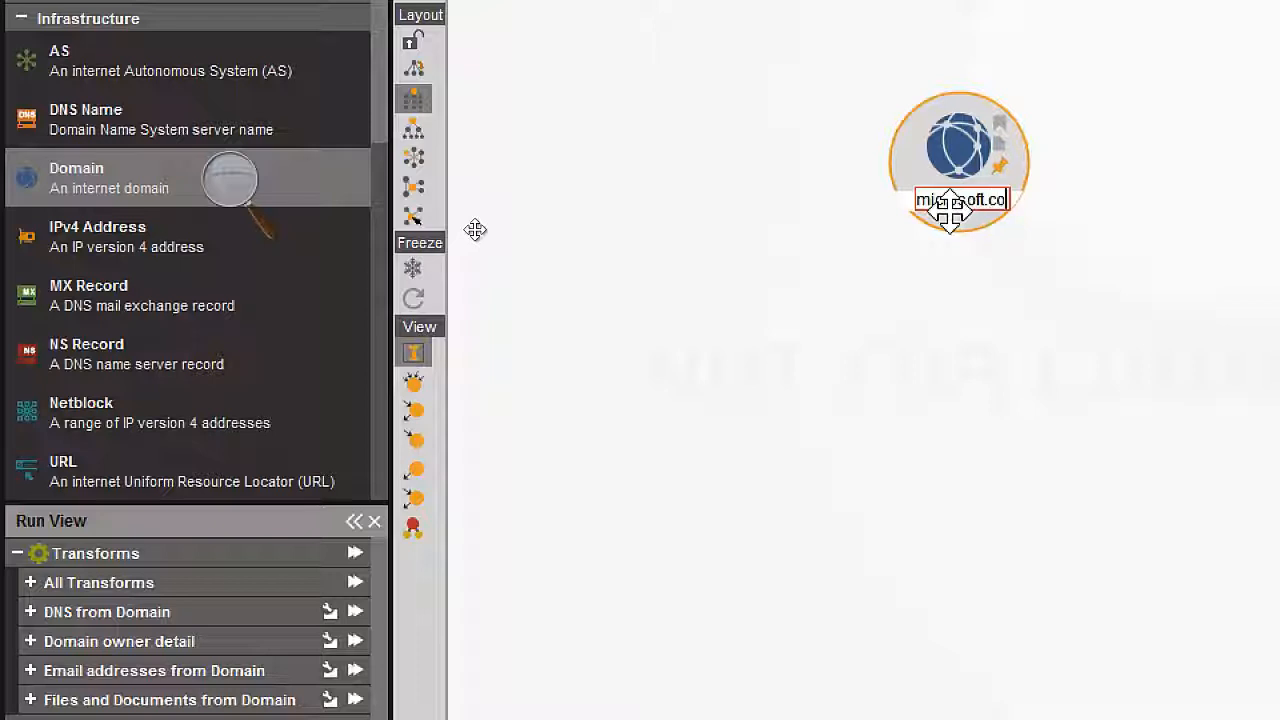
click(722, 305)
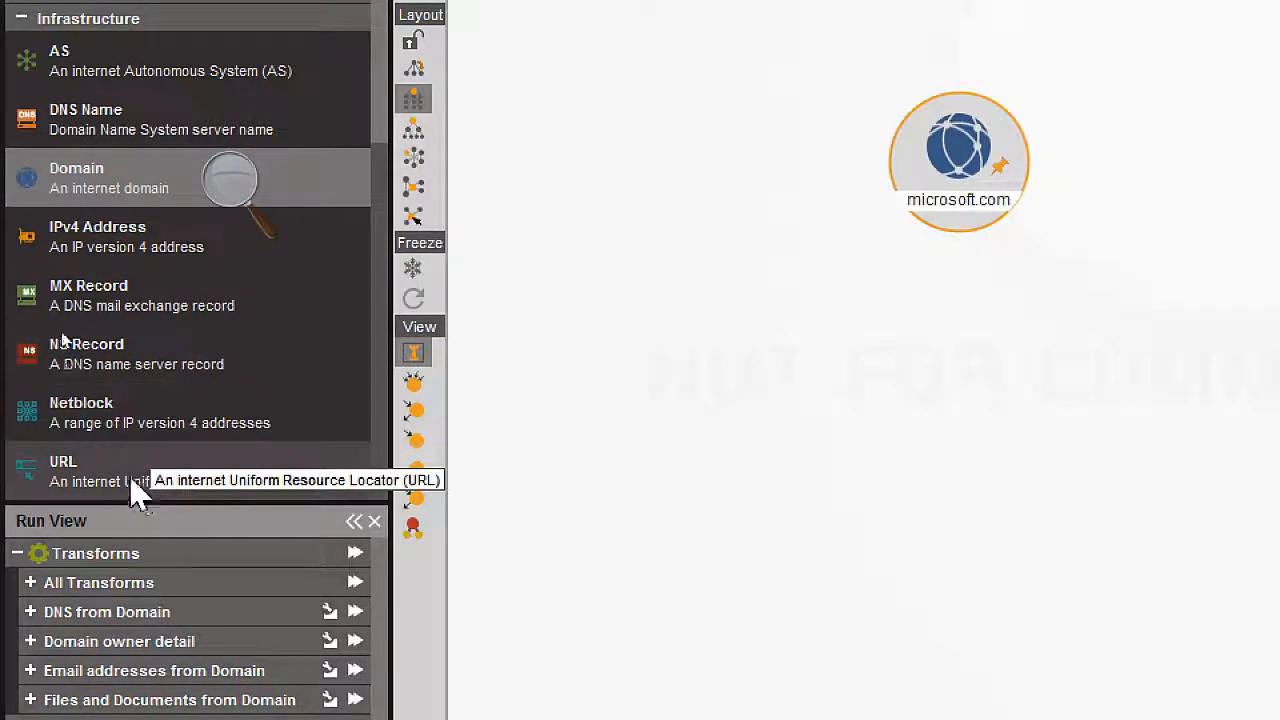
Examine the transforms and machines offered for the microsoft.com domain.
scroll(127, 366, down, 3)
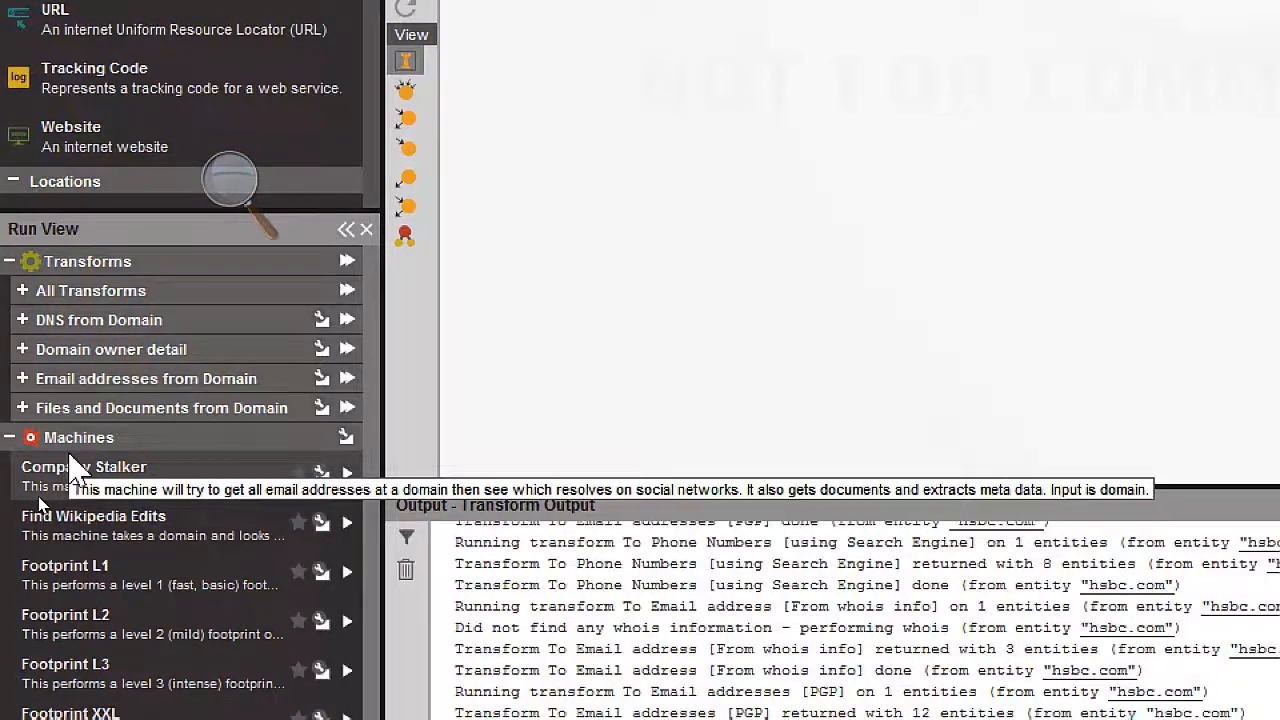
scroll(70, 480, down, 1)
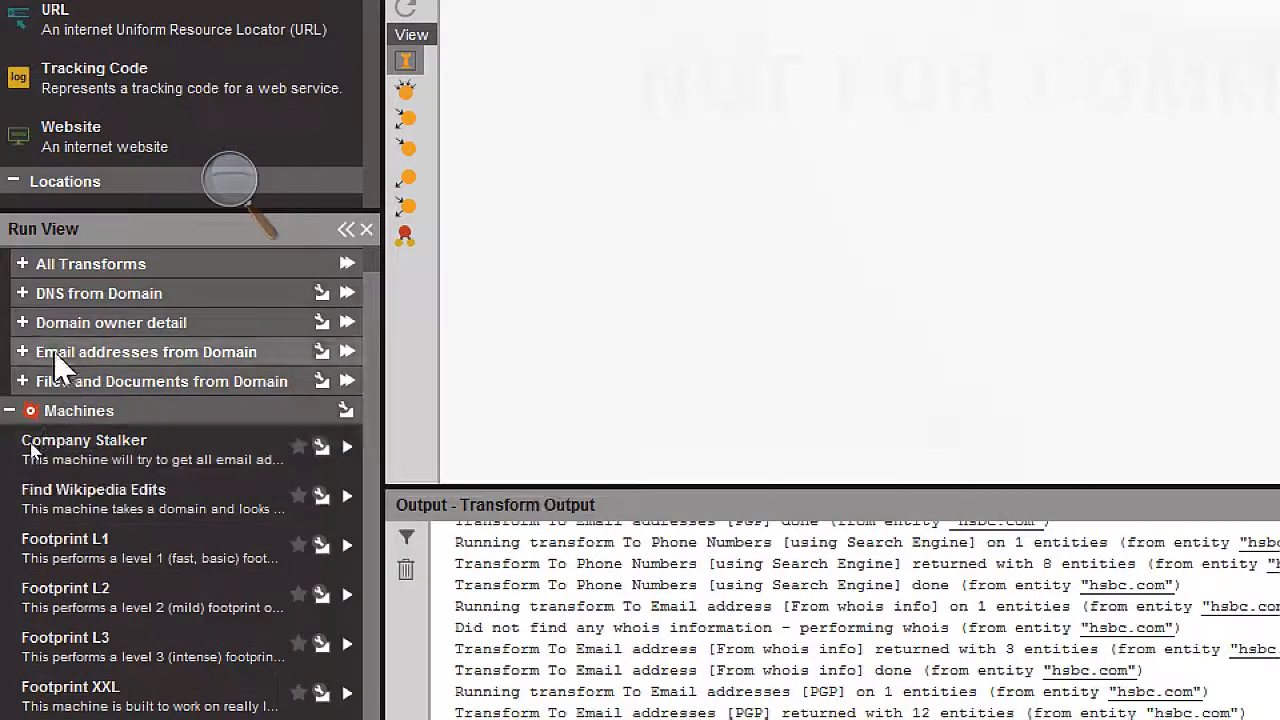
scroll(57, 270, up, 1)
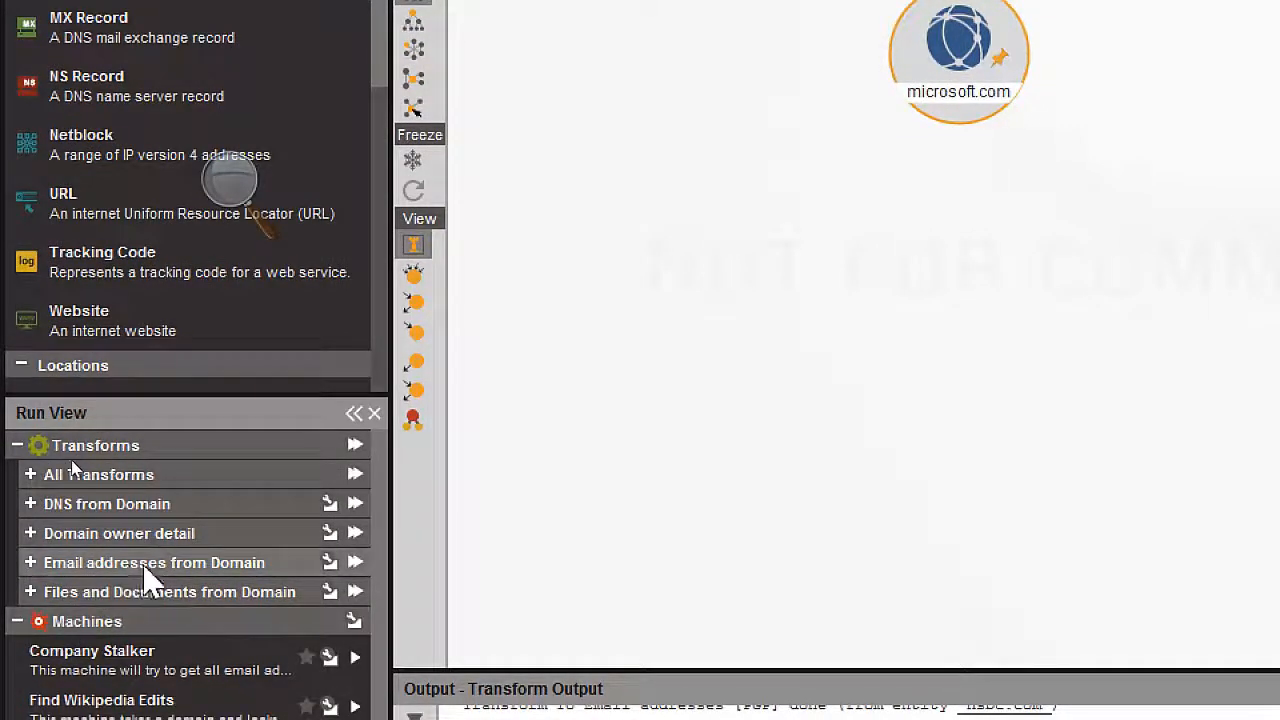
scroll(143, 590, down, 1)
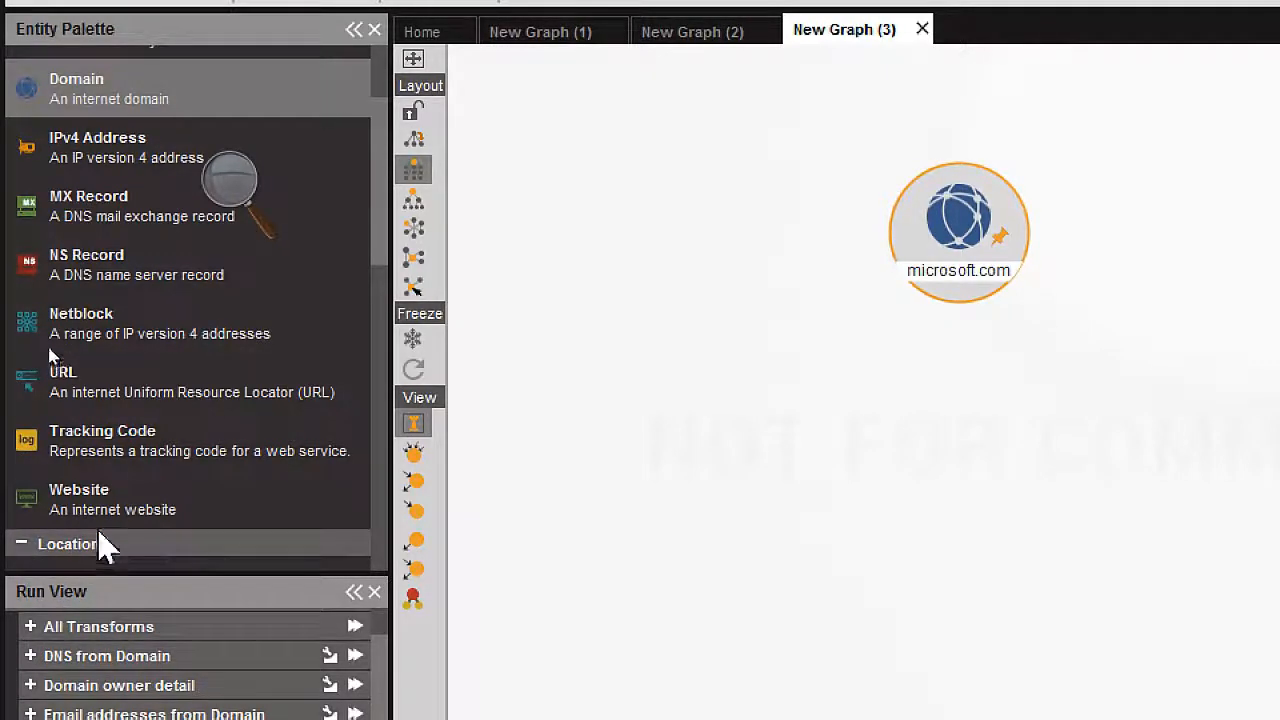
Collapse the Locations entity category and add a Person entity named bill gates beside the microsoft.com domain.
click(20, 544)
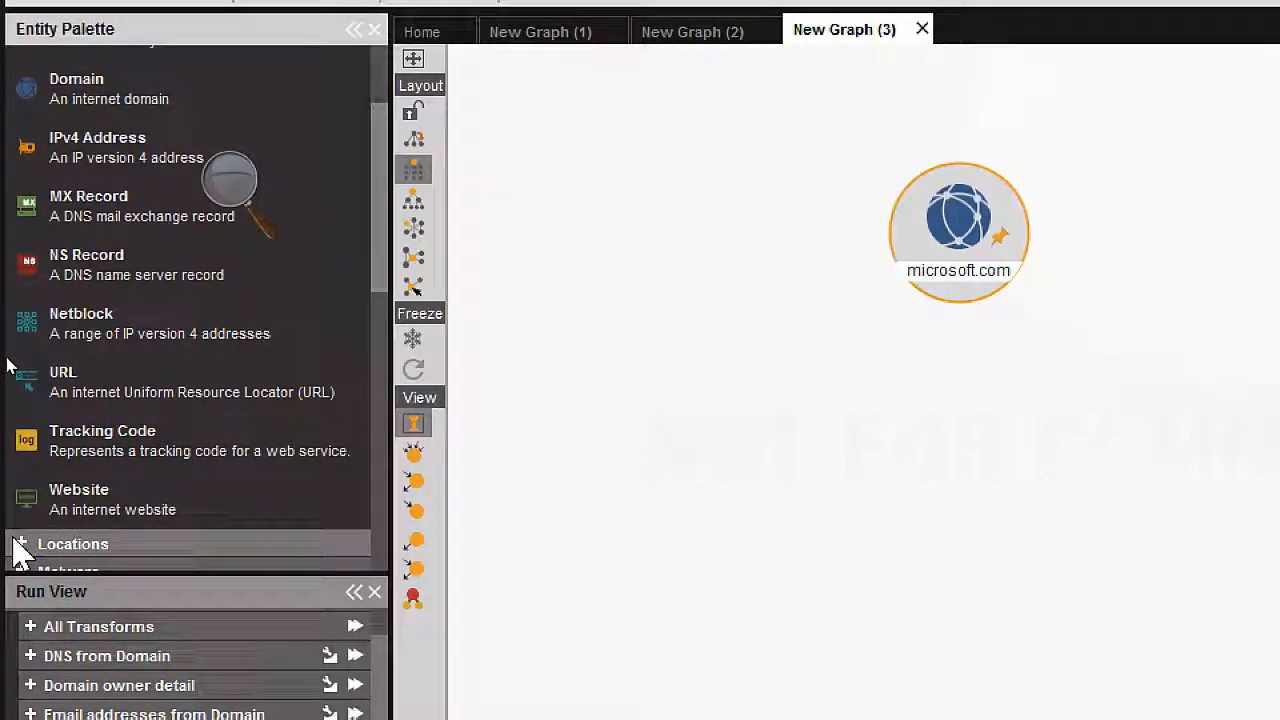
scroll(20, 548, down, 3)
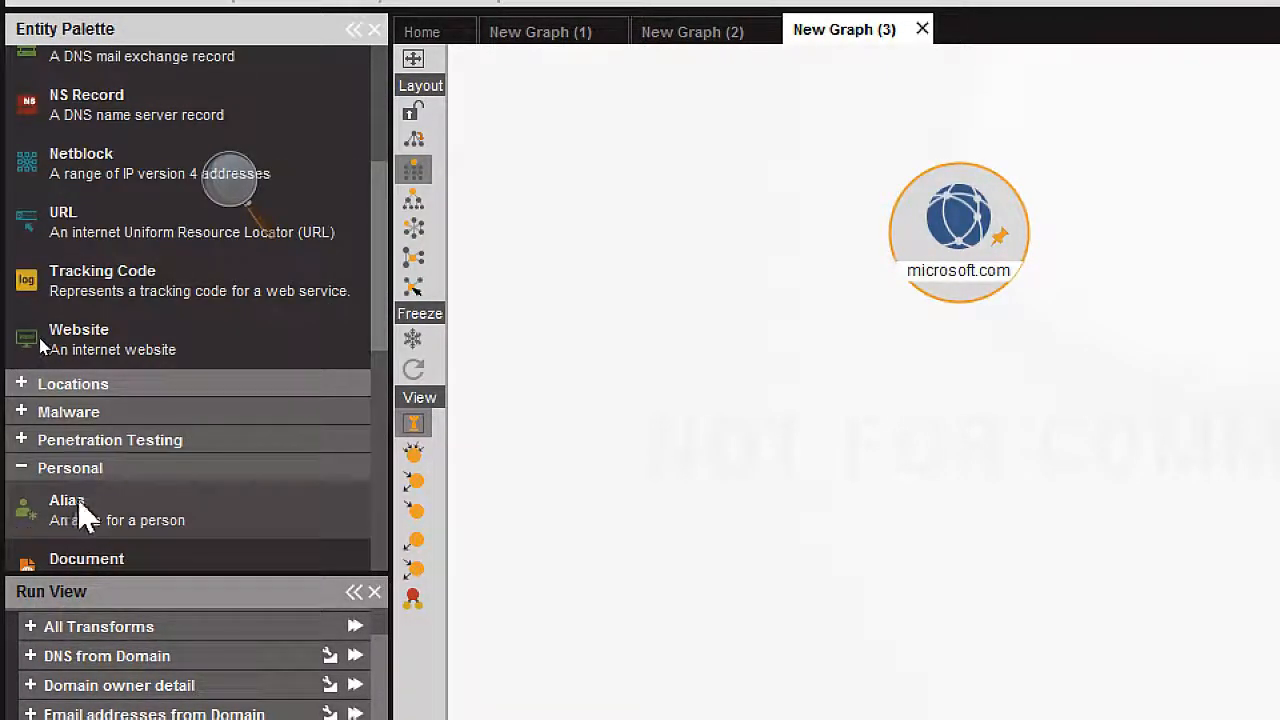
scroll(82, 520, down, 1)
scroll(80, 540, down, 1)
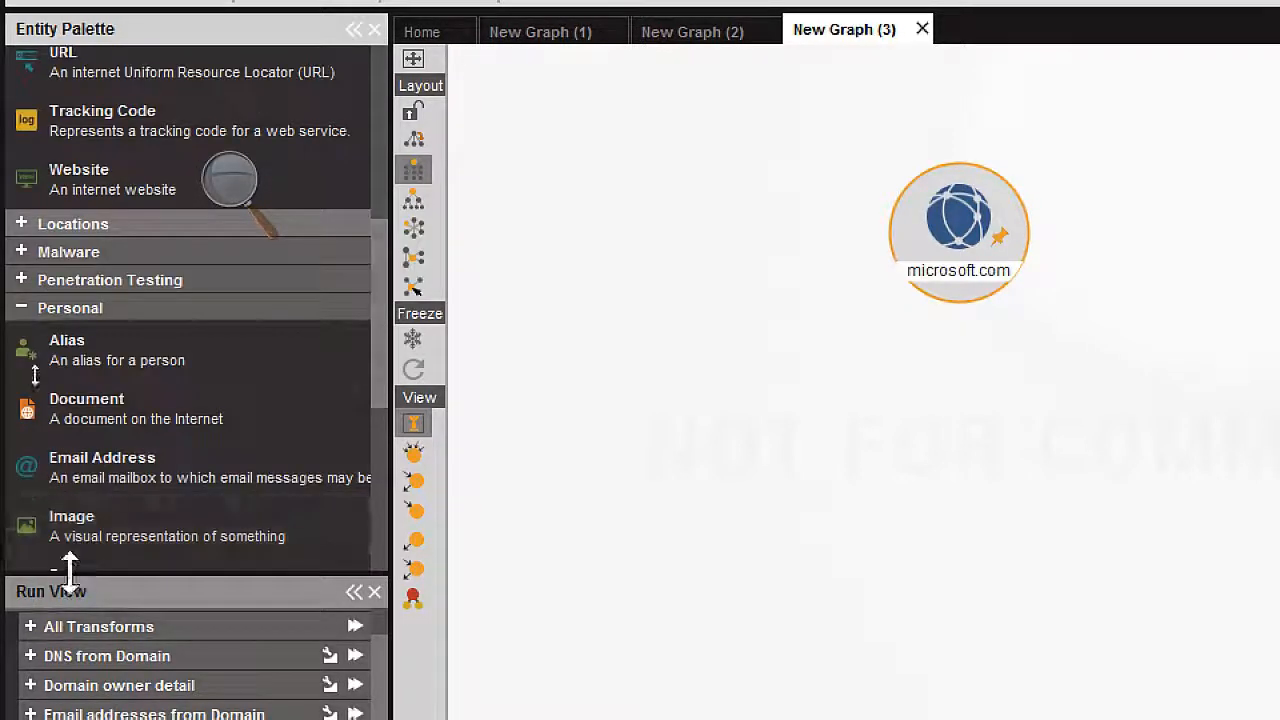
scroll(70, 560, down, 2)
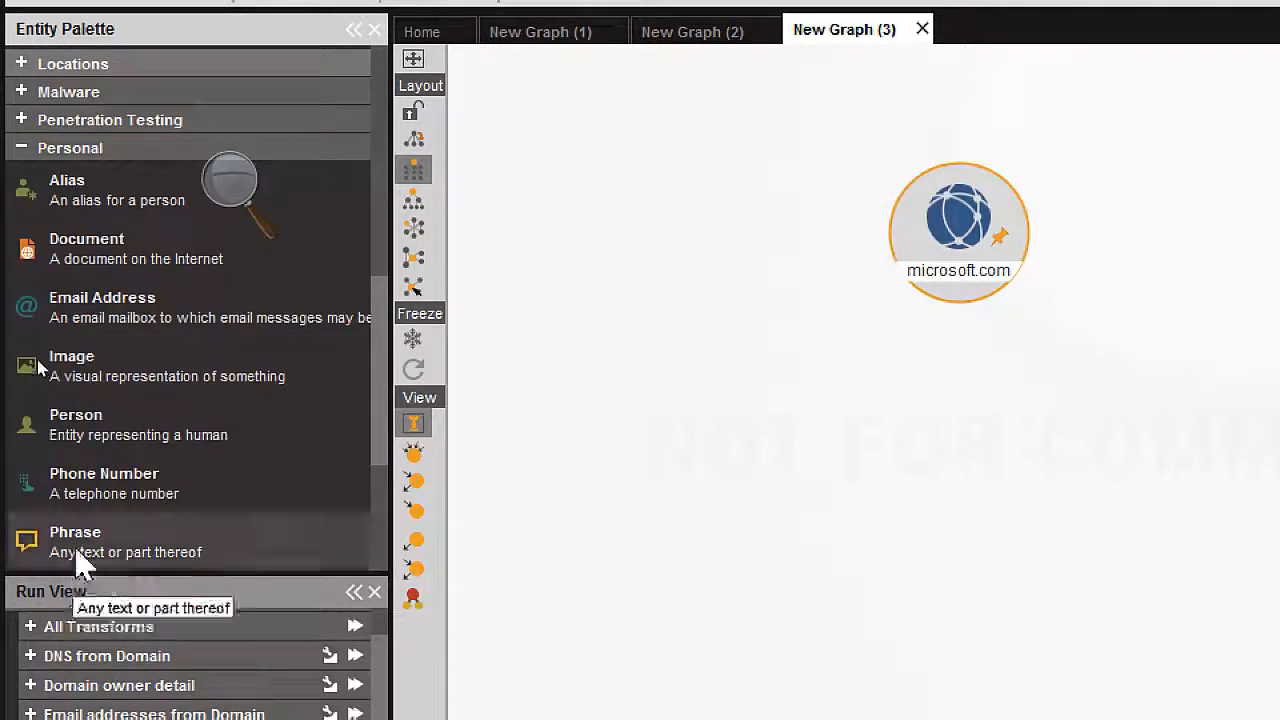
drag(88, 440, 594, 234)
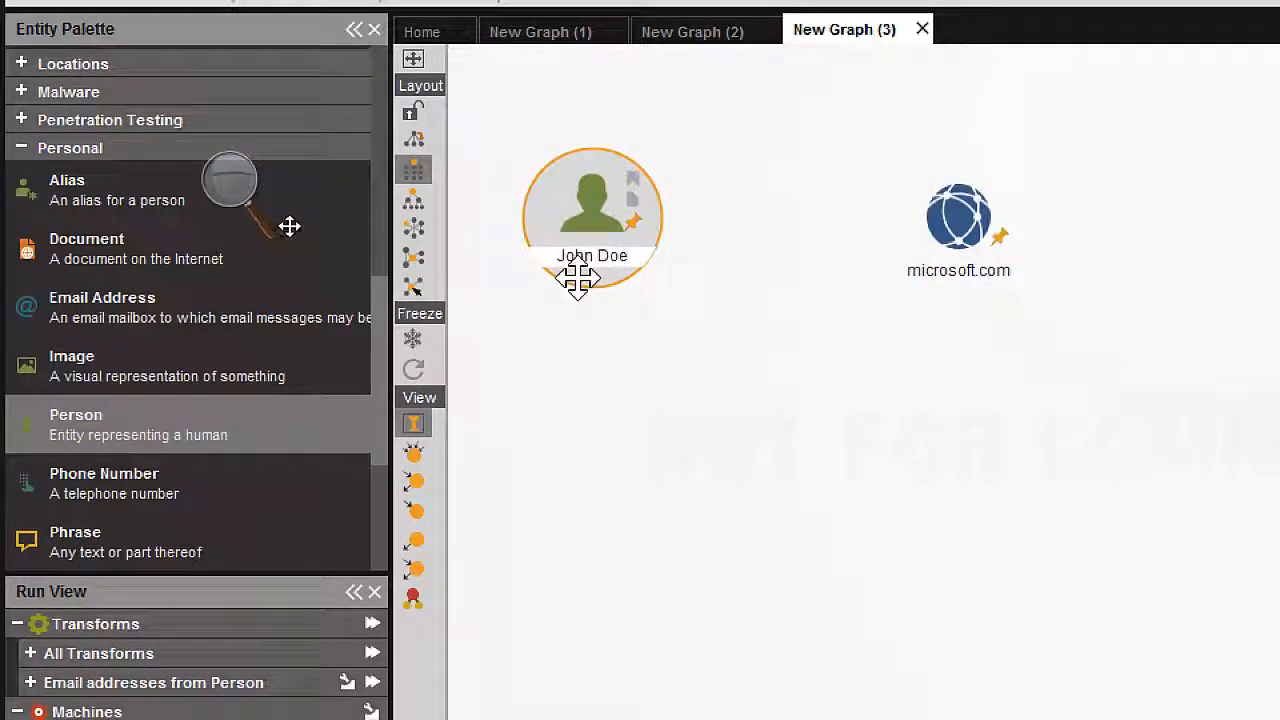
double_click(574, 254)
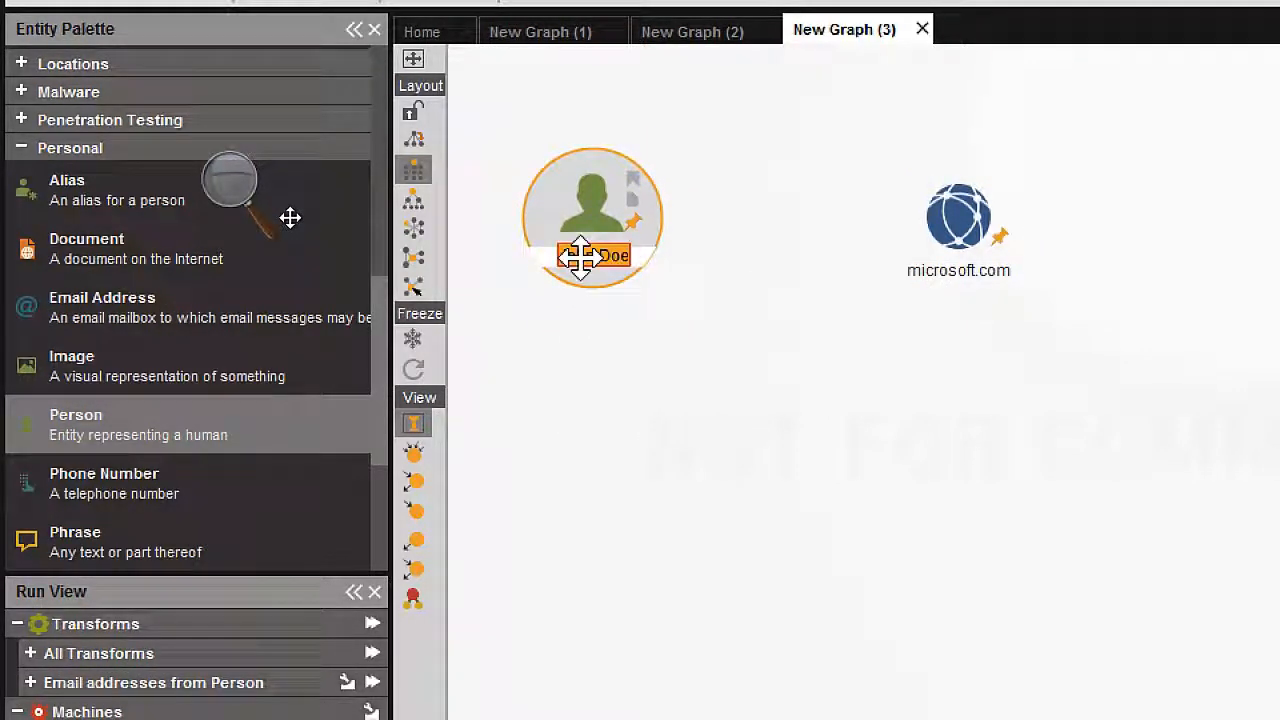
key(BackSpace)
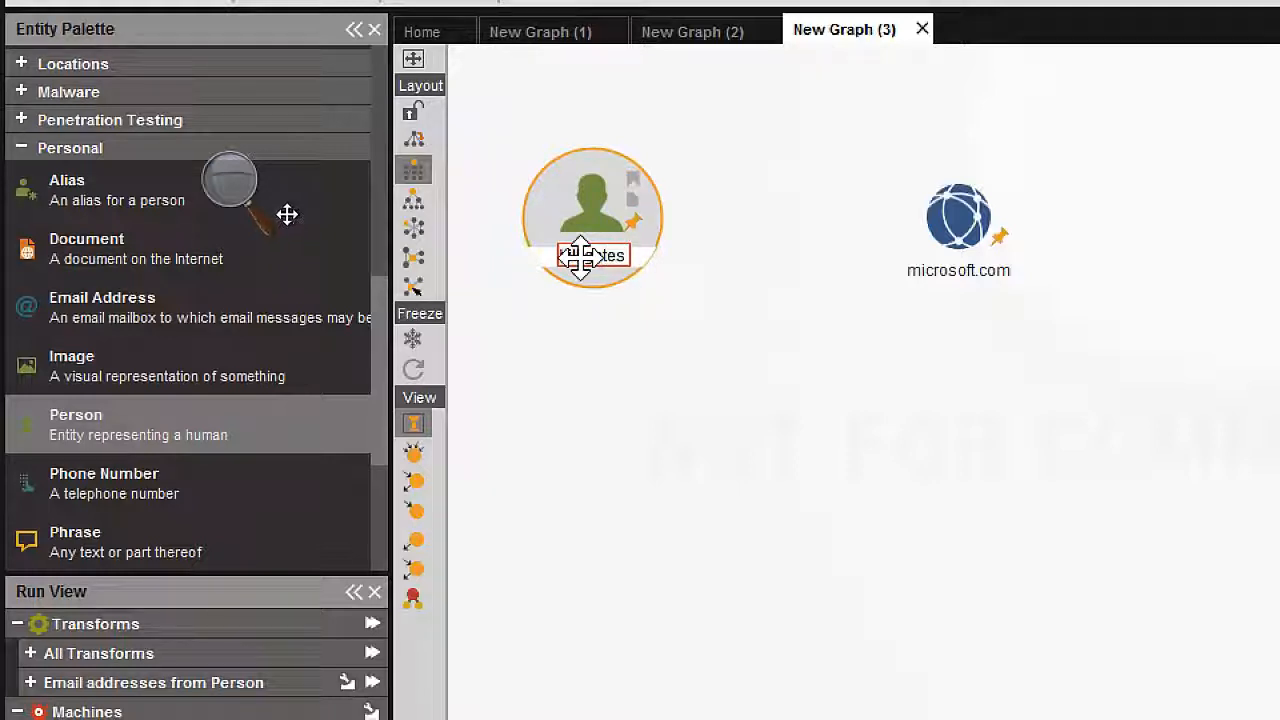
text(bill gates)
key(Return)
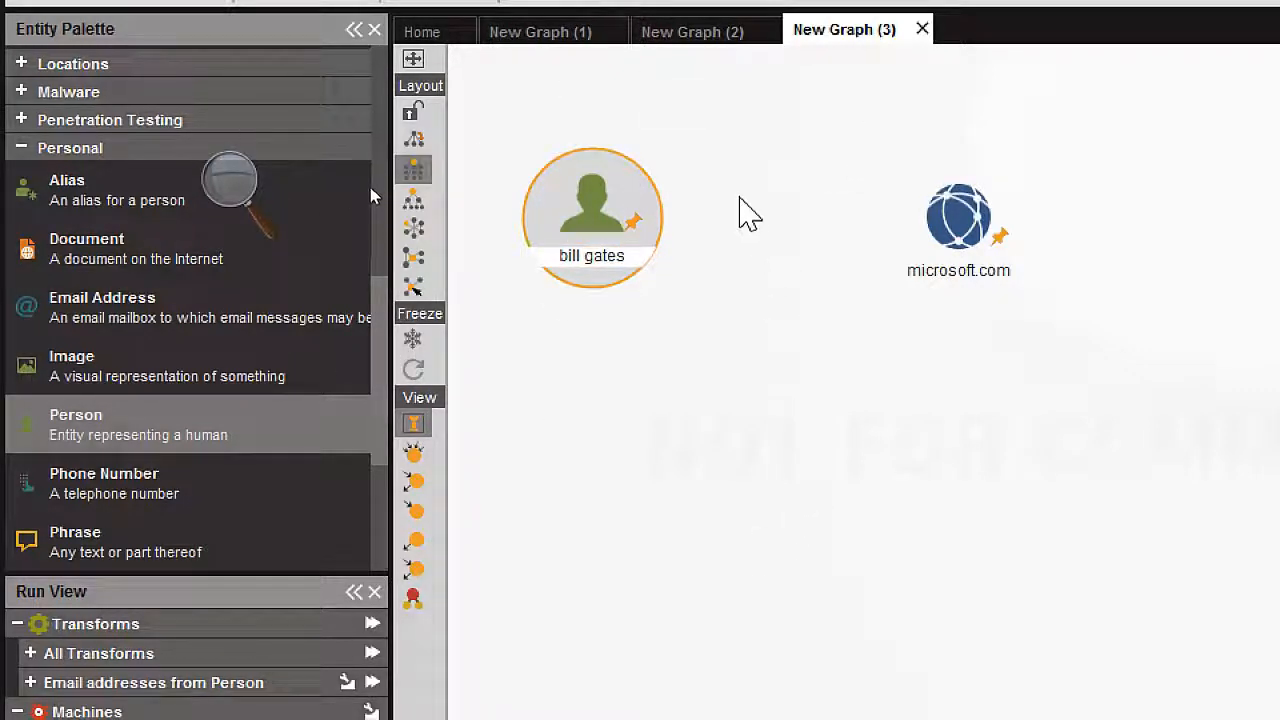
Link the bill gates person entity to the microsoft.com domain, keeping the default link properties and an empty label.
drag(686, 197, 902, 202)
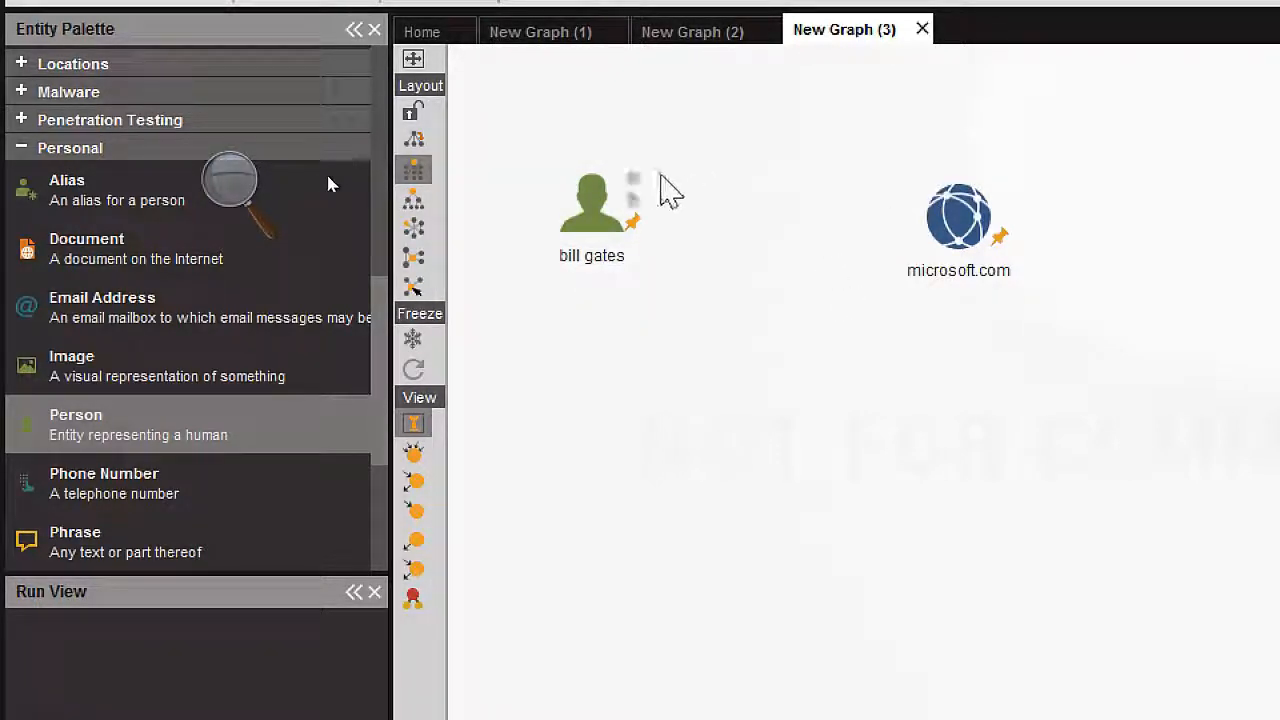
click(591, 226)
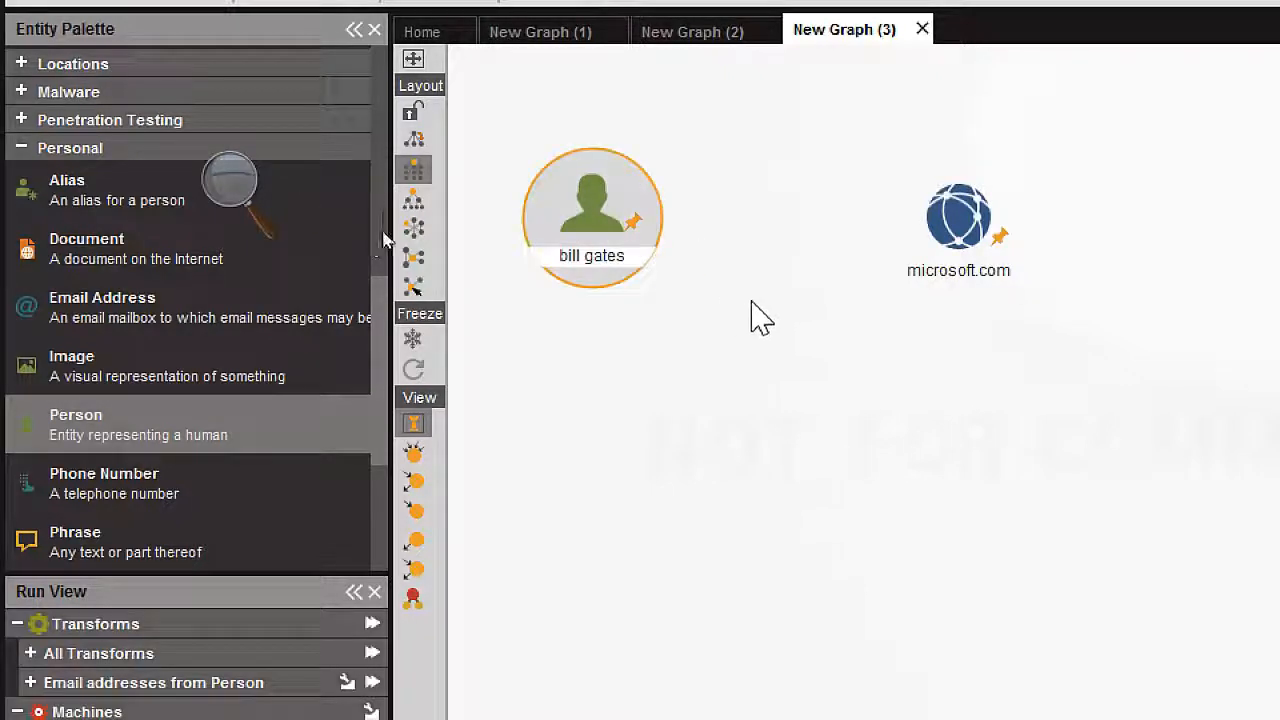
click(748, 252)
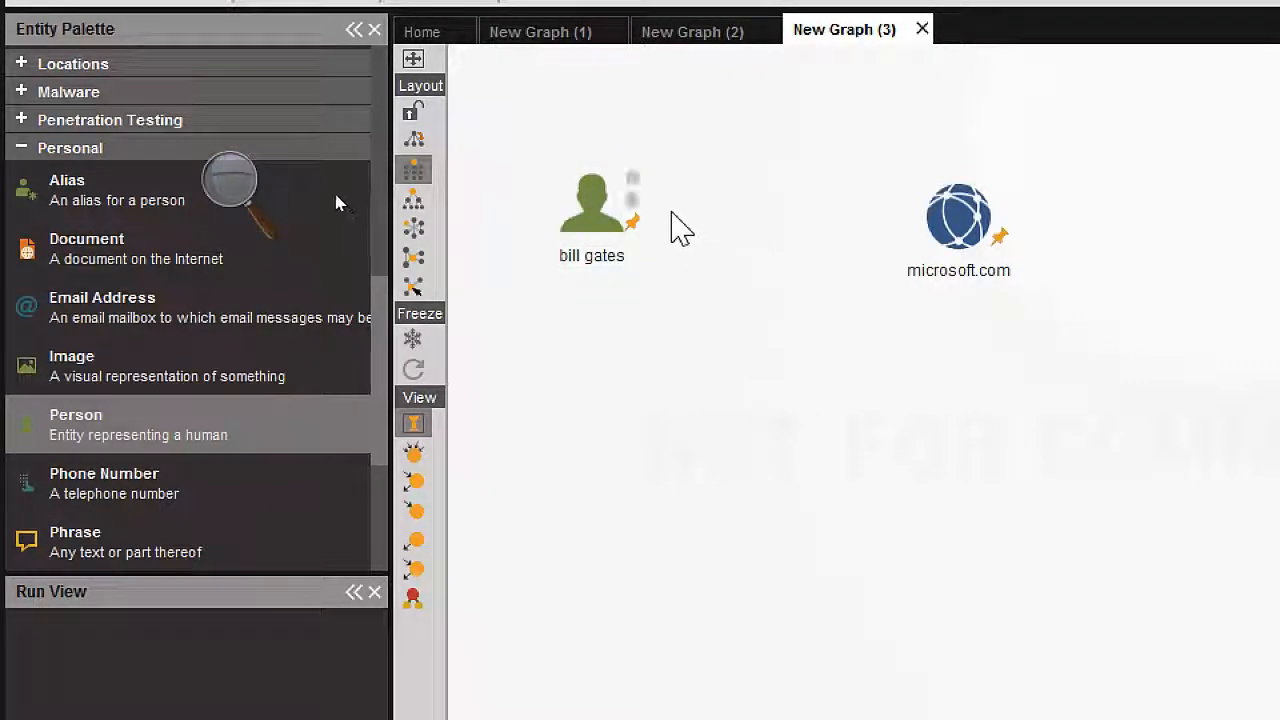
drag(680, 228, 958, 222)
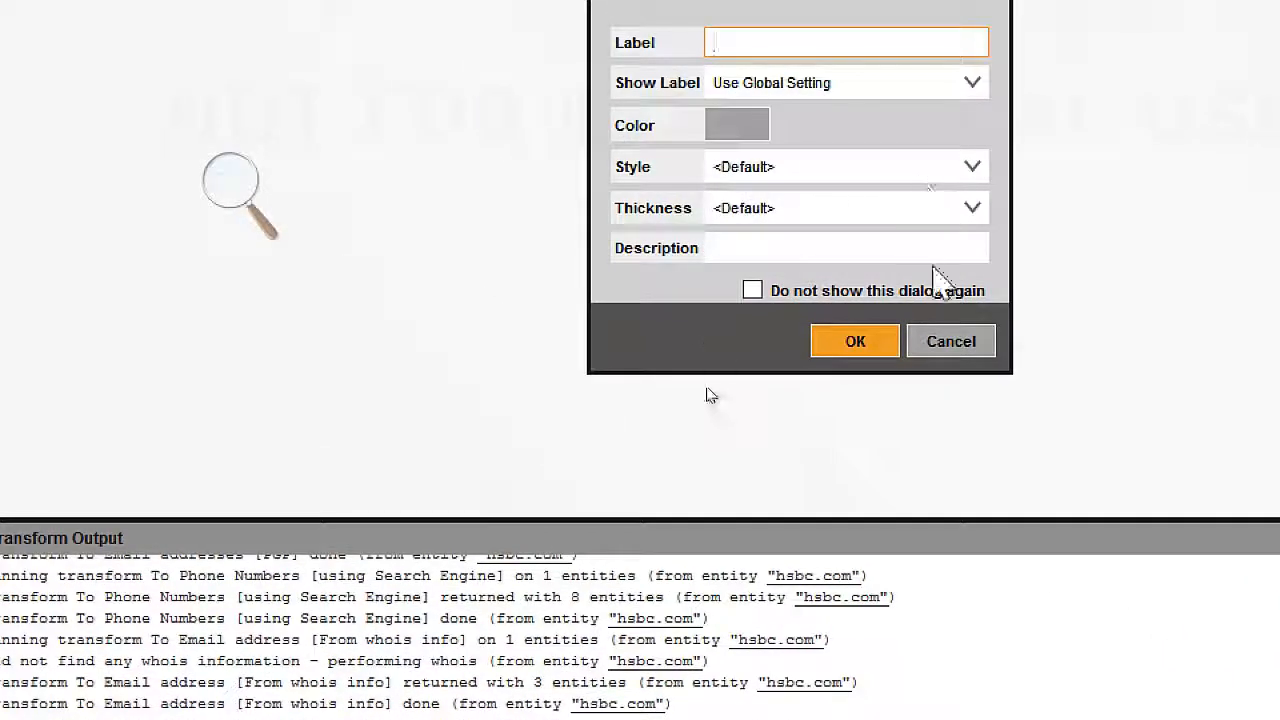
click(848, 339)
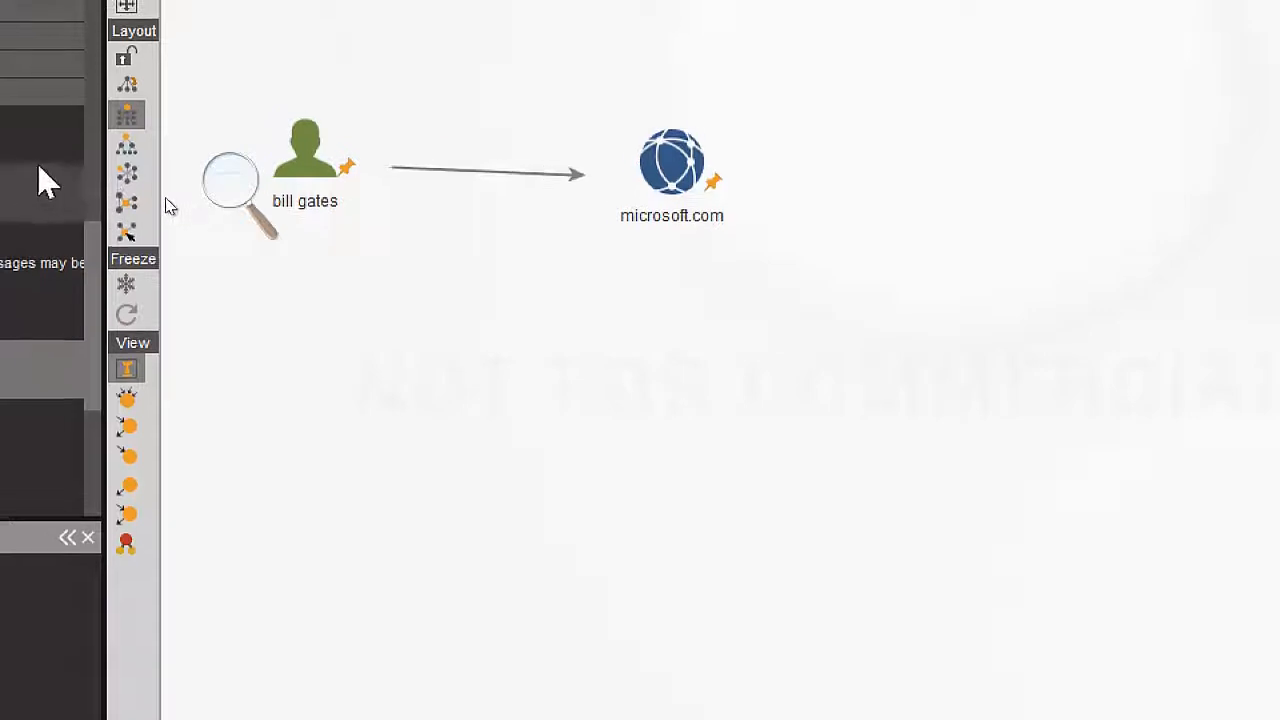
Inspect the transforms available for the bill gates person entity, and close the list.
right_click(293, 175)
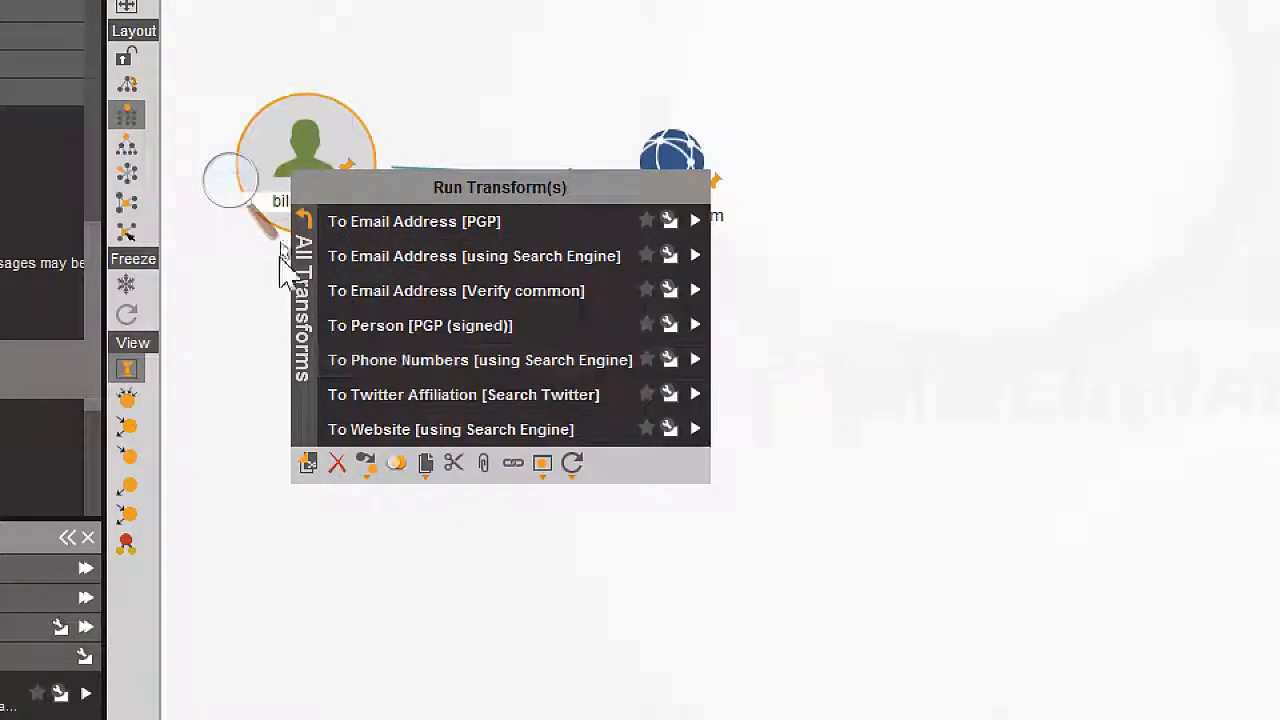
click(232, 382)
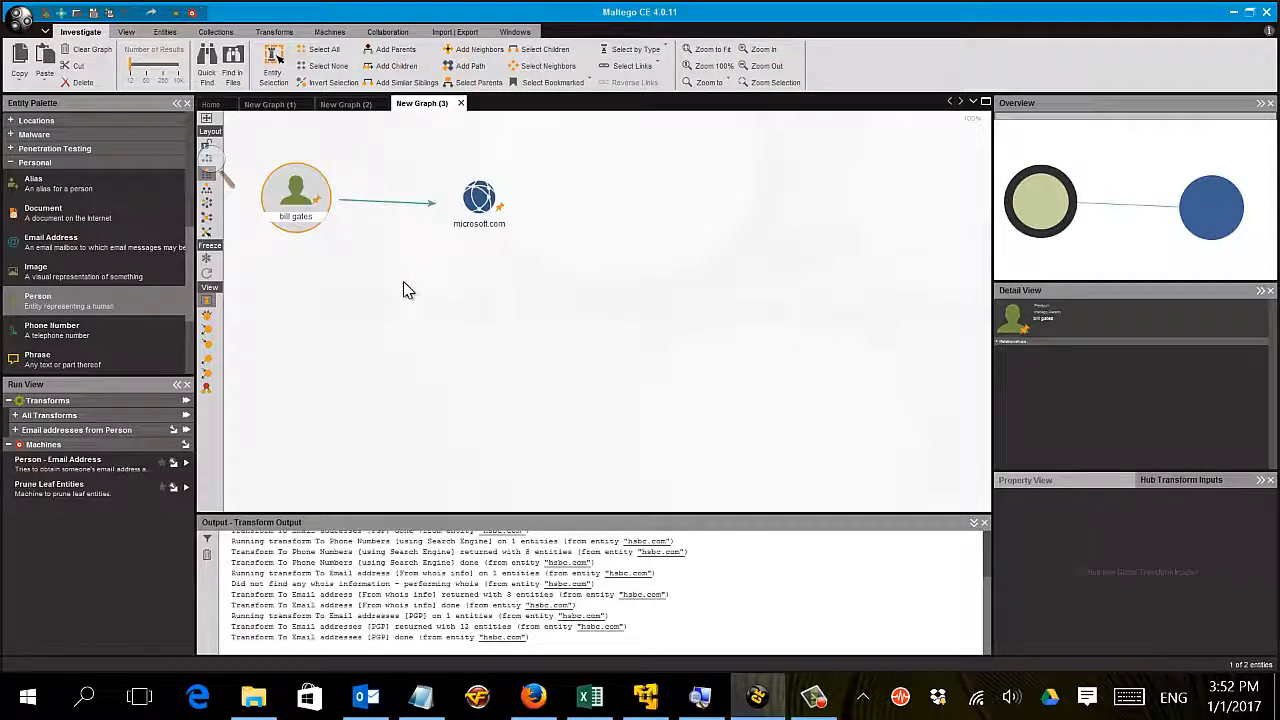
scroll(403, 290, up, 2)
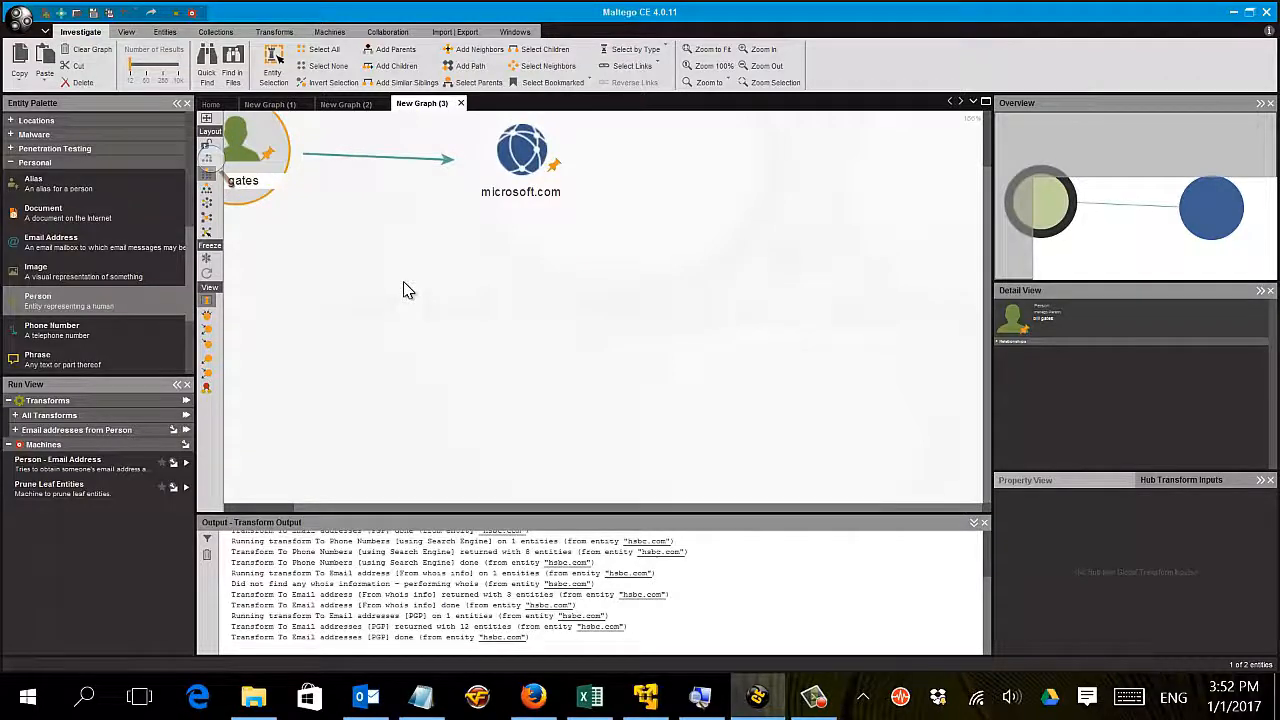
scroll(403, 290, up, 2)
scroll(403, 290, down, 3)
scroll(404, 290, down, 2)
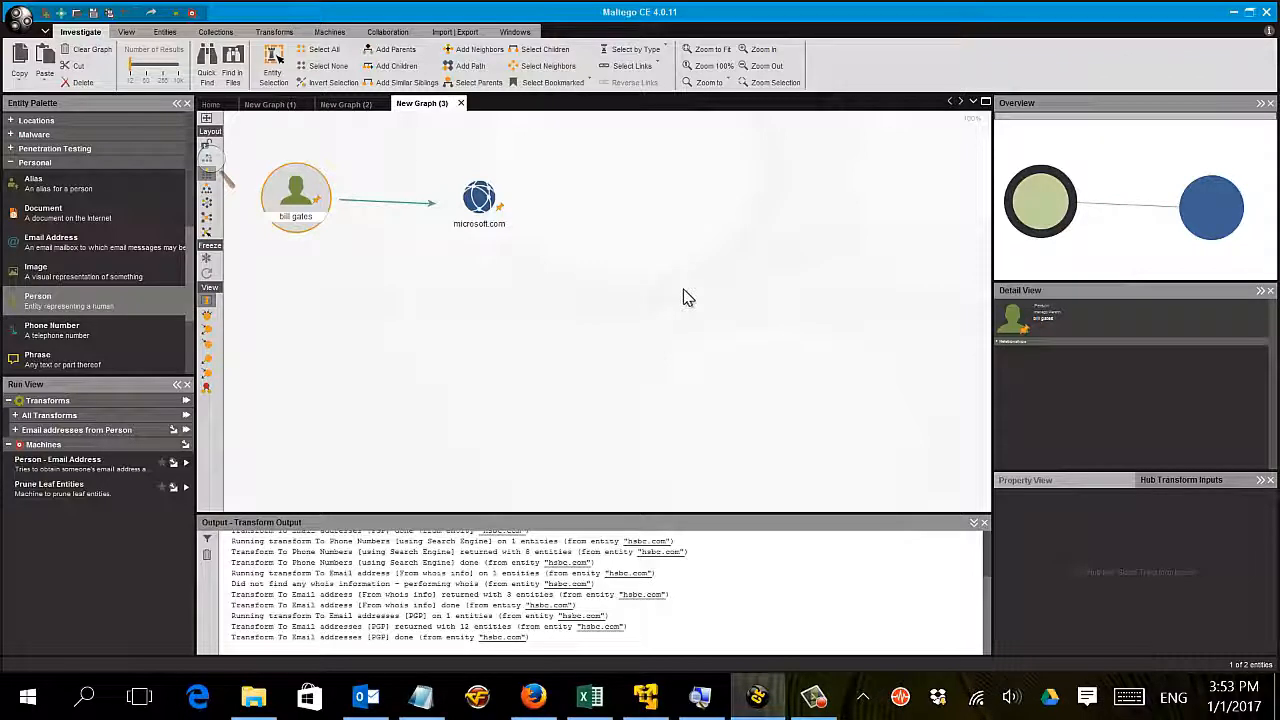
drag(688, 297, 806, 329)
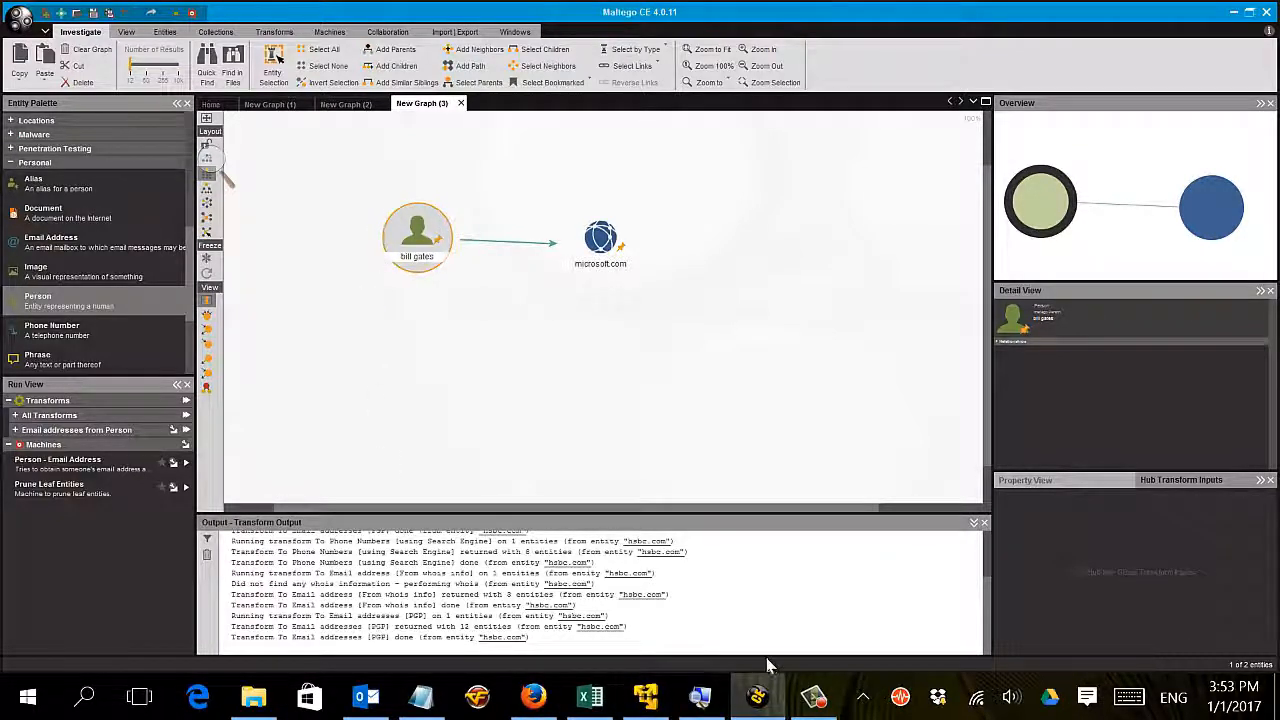
click(814, 703)
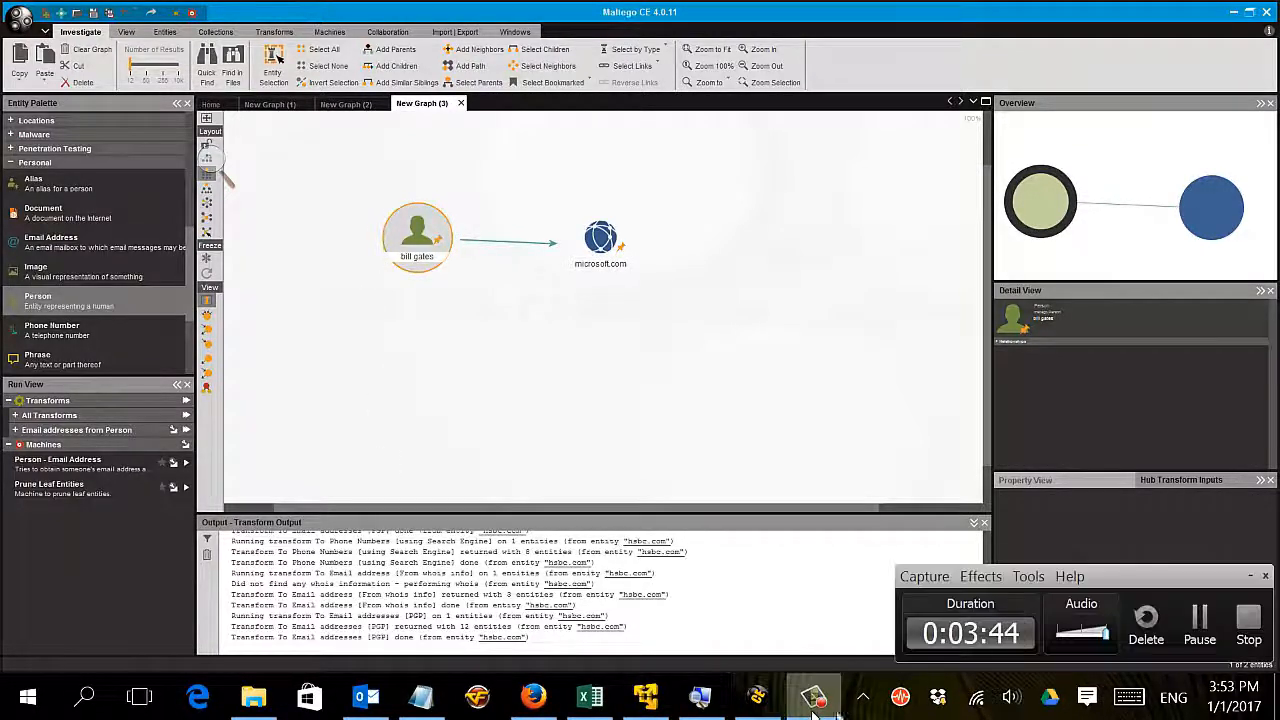